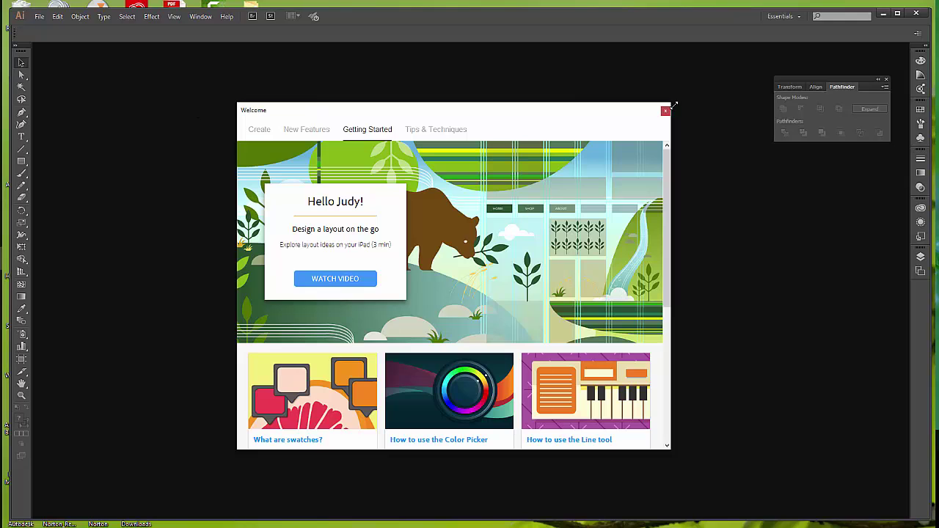
Step: Dismiss the welcome screen and open the finished file L4_end from the Lesson04 folder
{"action": "left_click", "coordinate": [665, 111]}
{"action": "left_click", "coordinate": [39, 16]}
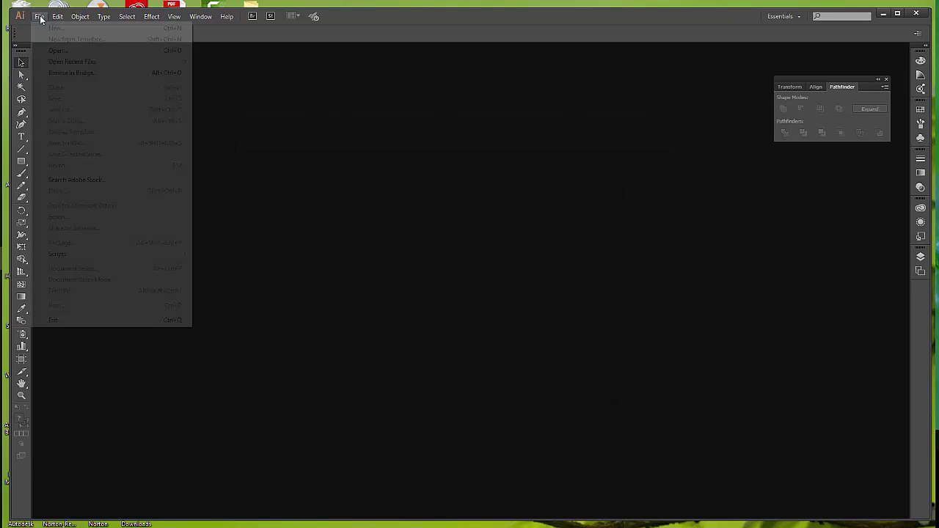
{"action": "left_click", "coordinate": [58, 50]}
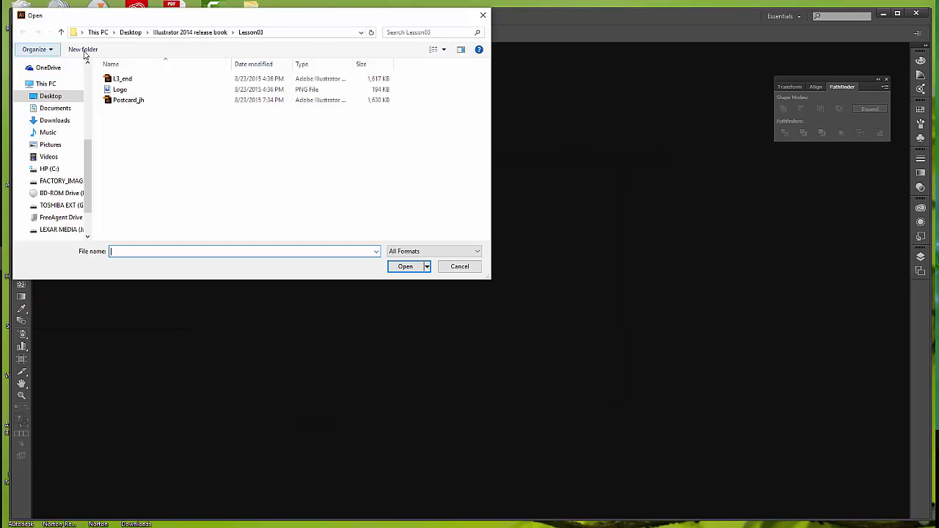
{"action": "left_click", "coordinate": [190, 32]}
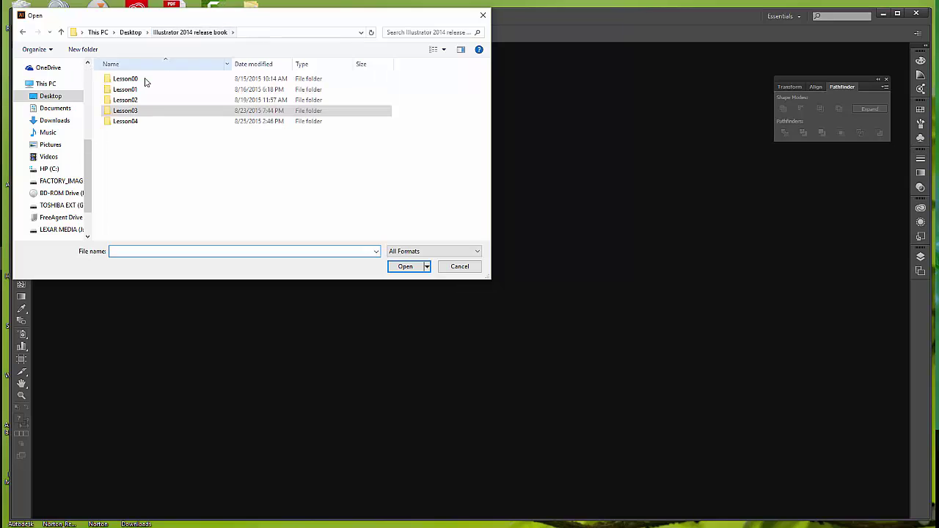
{"action": "left_click", "coordinate": [131, 124]}
{"action": "double_click", "coordinate": [131, 123]}
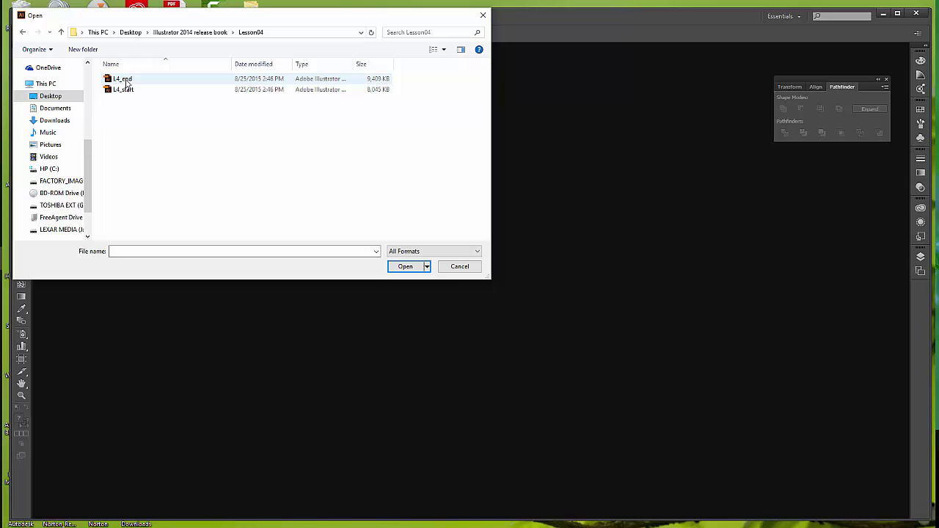
{"action": "left_click", "coordinate": [126, 81]}
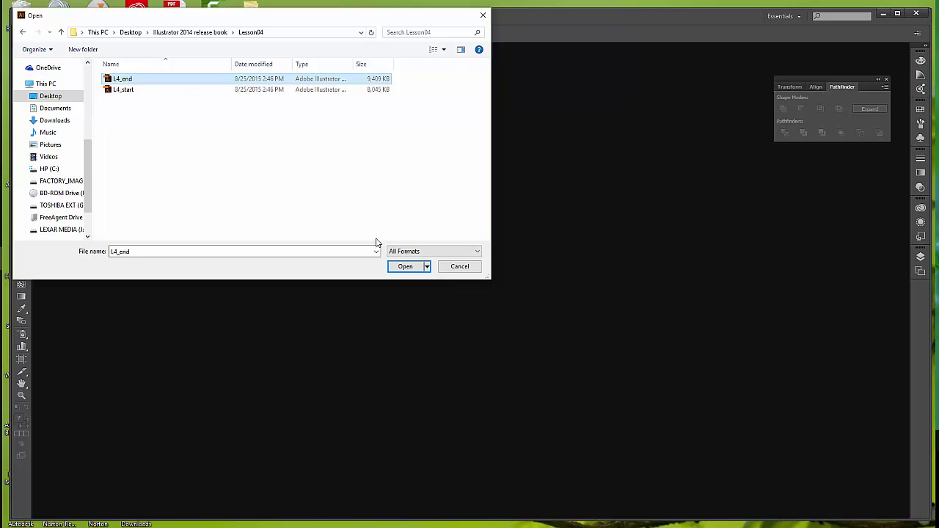
{"action": "left_click", "coordinate": [405, 266]}
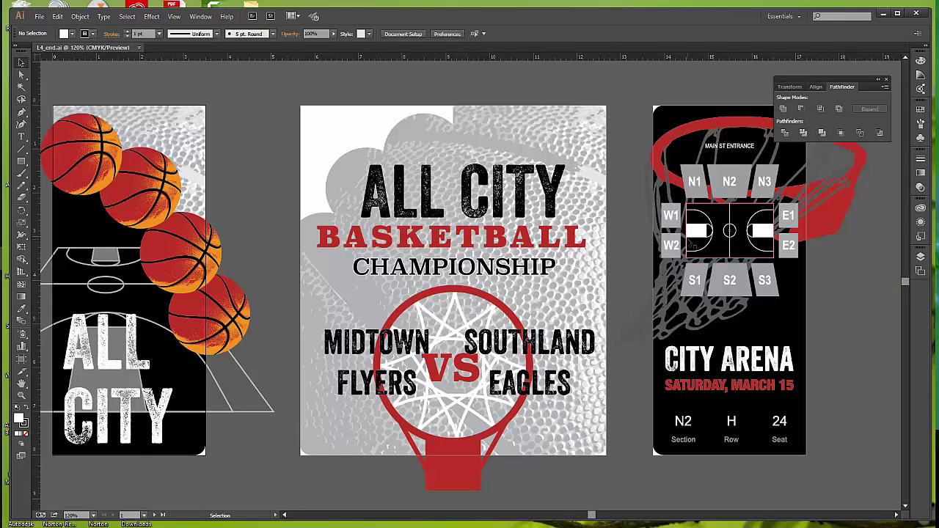
Step: Close L4_end and open the file L4_start from the Lesson04 folder
{"action": "left_click", "coordinate": [139, 47]}
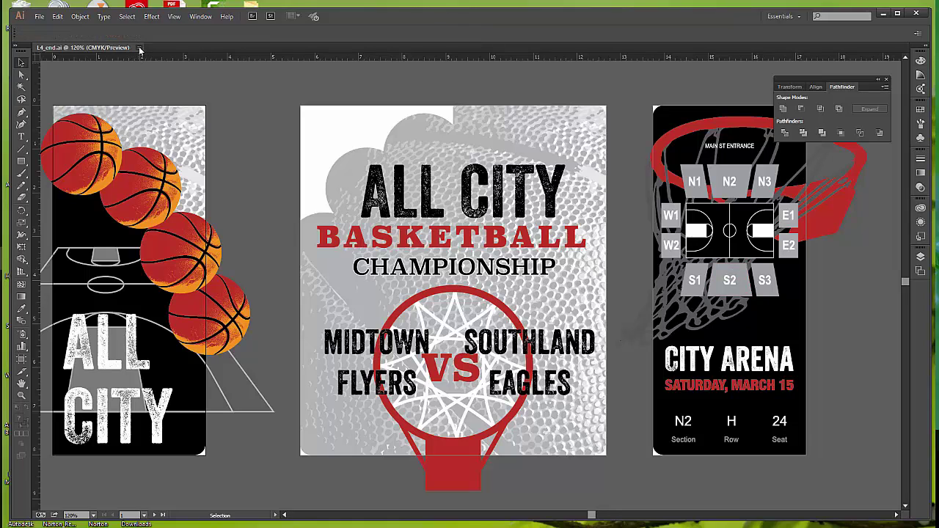
{"action": "left_click", "coordinate": [40, 17]}
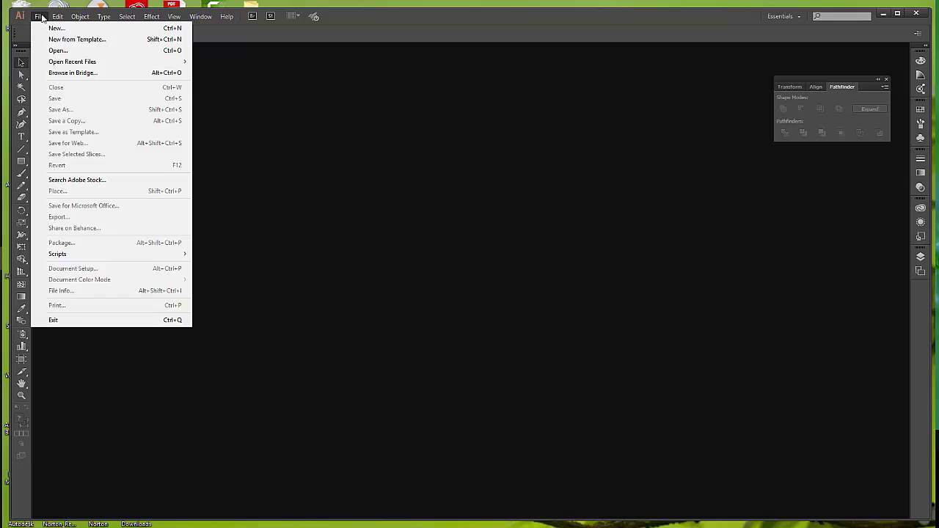
{"action": "left_click", "coordinate": [58, 49]}
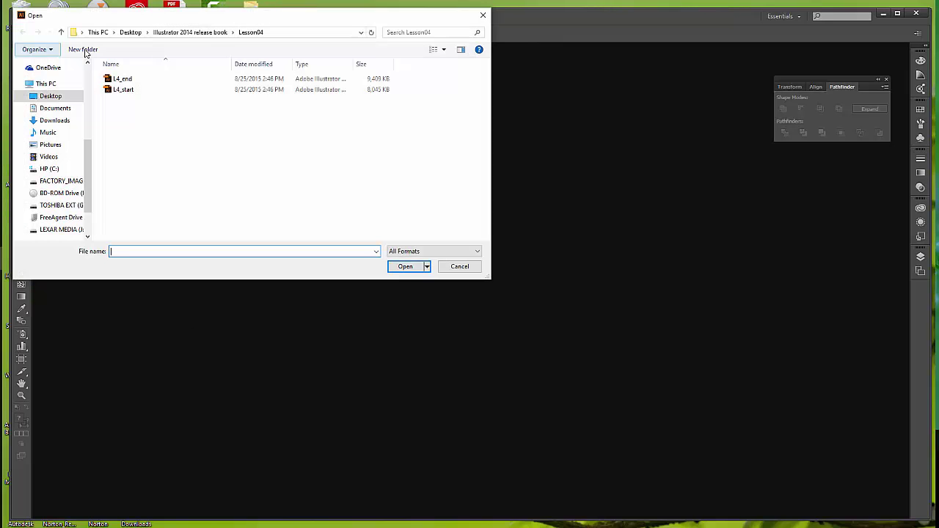
{"action": "left_click", "coordinate": [127, 90]}
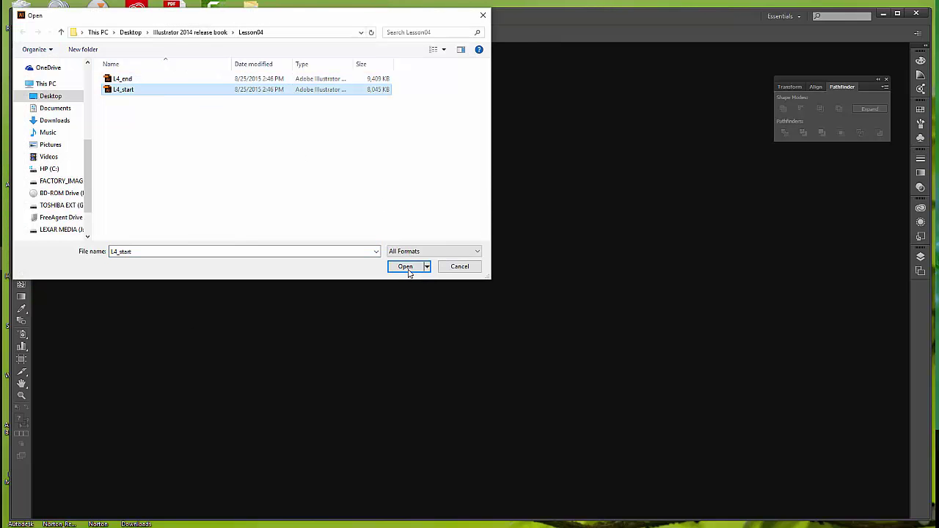
{"action": "left_click", "coordinate": [410, 272]}
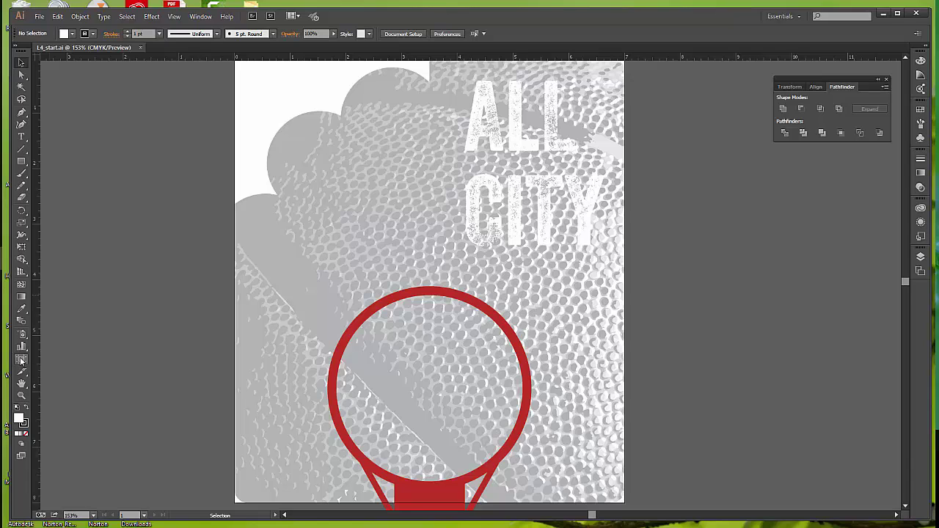
Step: Examine the artboard and the loose artwork around it, fitted to the window, at actual size and at 66.67%
{"action": "left_click", "coordinate": [174, 15]}
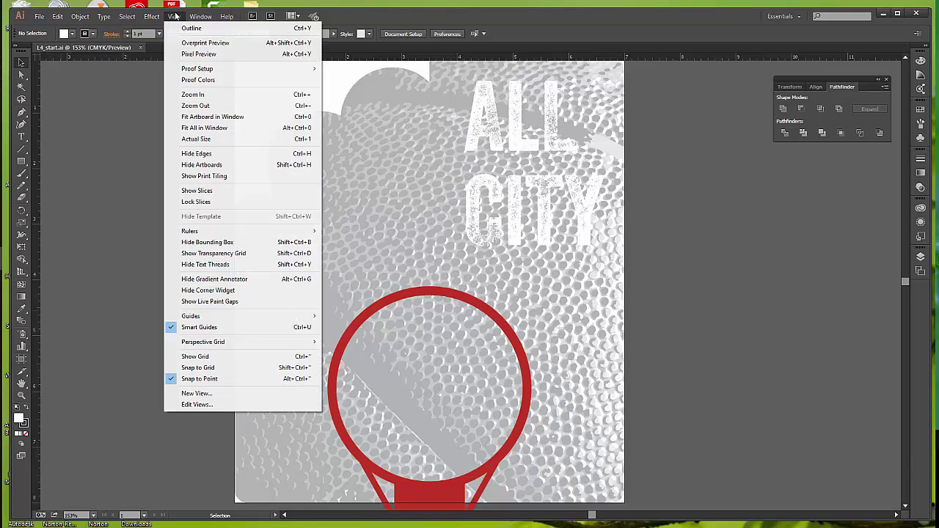
{"action": "left_click", "coordinate": [204, 117]}
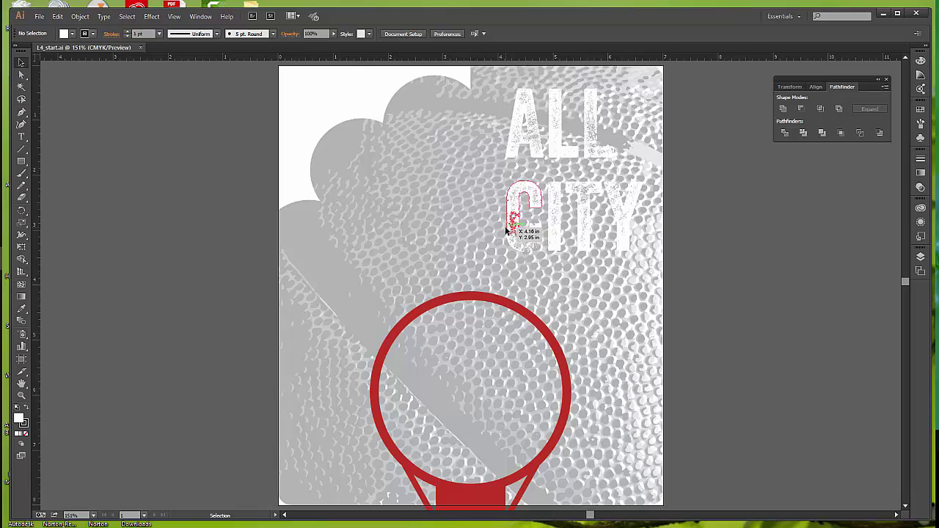
{"action": "key", "text": "a"}
{"action": "key", "text": "ctrl+1"}
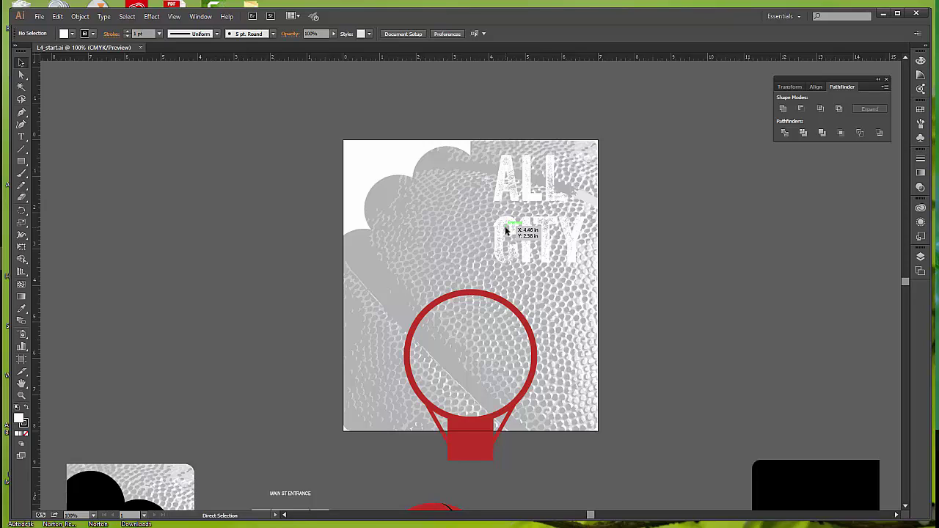
{"action": "key", "text": "ctrl+minus"}
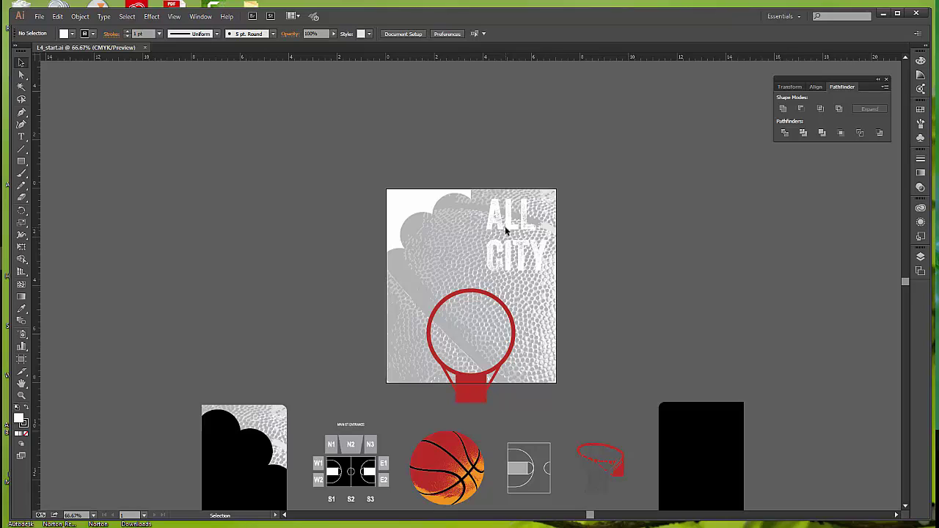
{"action": "key", "text": "a"}
{"action": "key", "text": "ctrl+plus"}
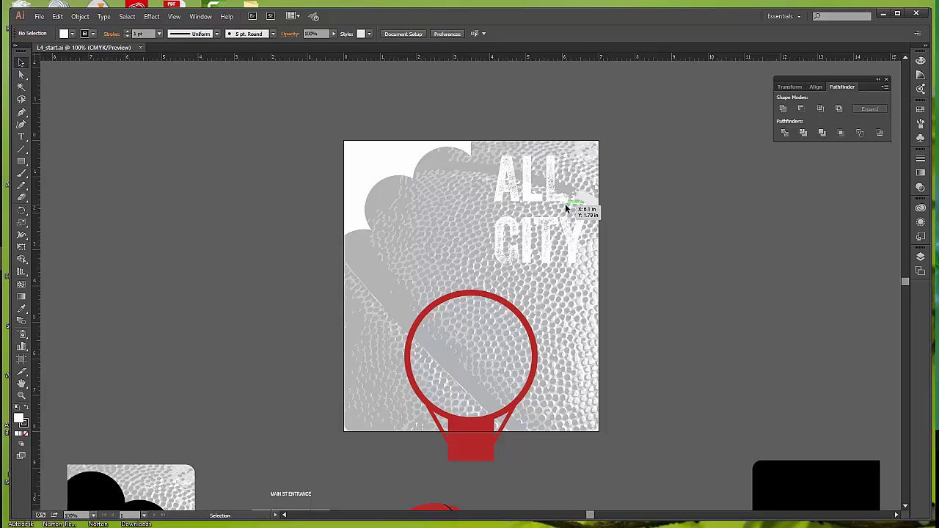
Step: Draw a second artboard about 3.61 in wide and 6.13 in high to the right of Artboard 1, with top edges aligned
{"action": "key", "text": "space"}
{"action": "left_click_drag", "start_coordinate": [480, 335], "coordinate": [281, 288]}
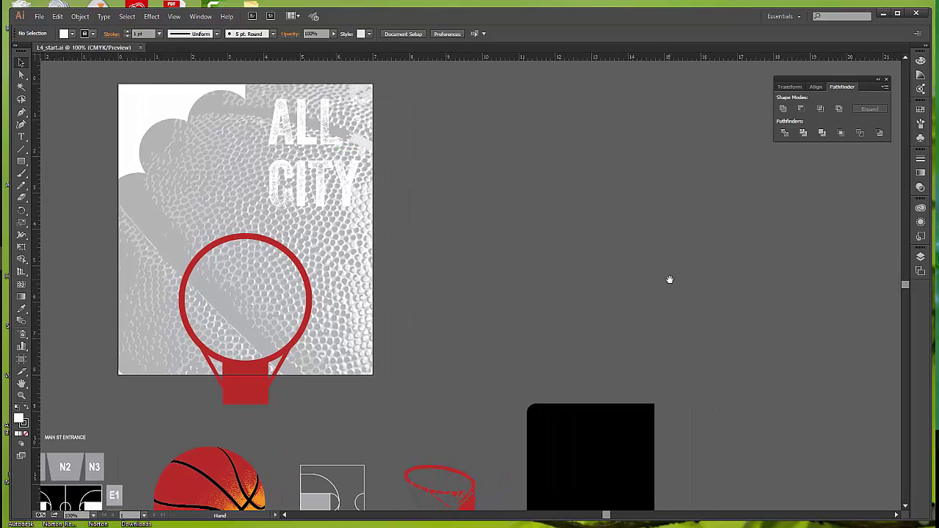
{"action": "key", "text": "v"}
{"action": "left_click", "coordinate": [21, 359]}
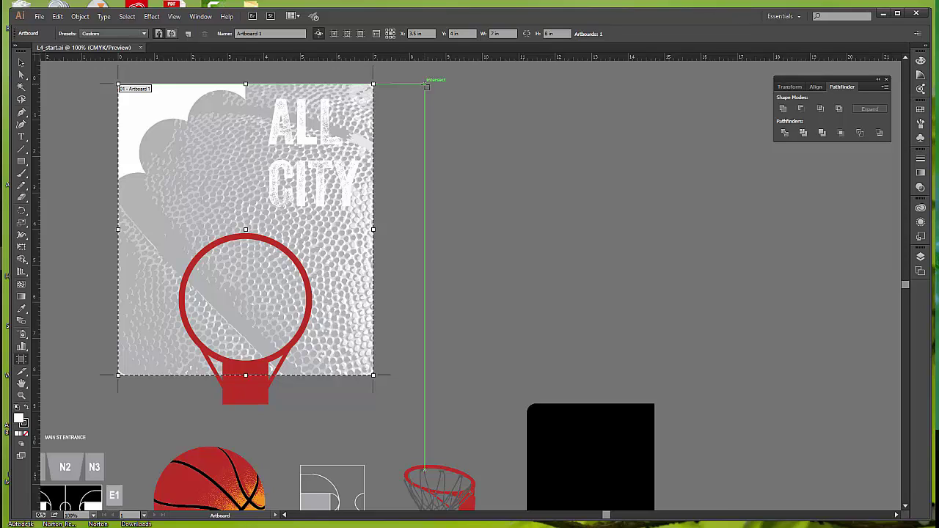
{"action": "left_click_drag", "start_coordinate": [426, 86], "coordinate": [477, 381]}
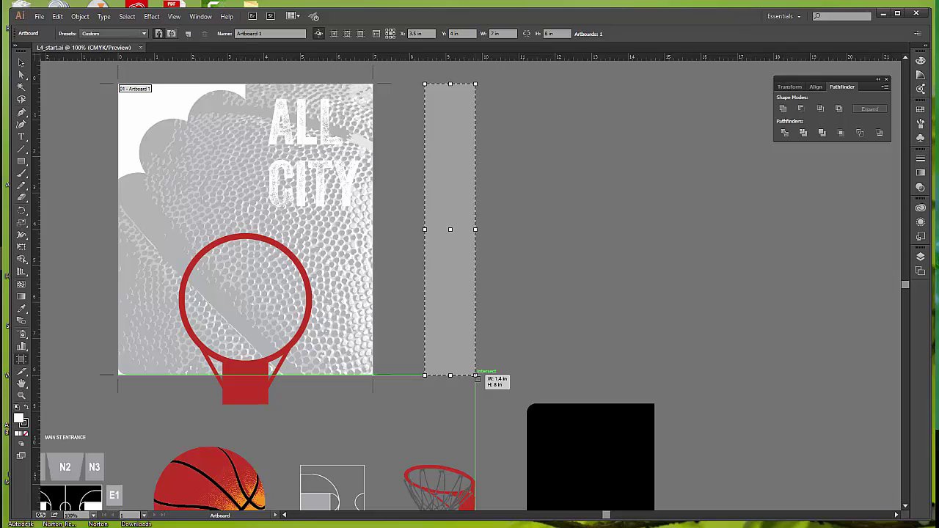
{"action": "left_click_drag", "start_coordinate": [477, 378], "coordinate": [478, 328]}
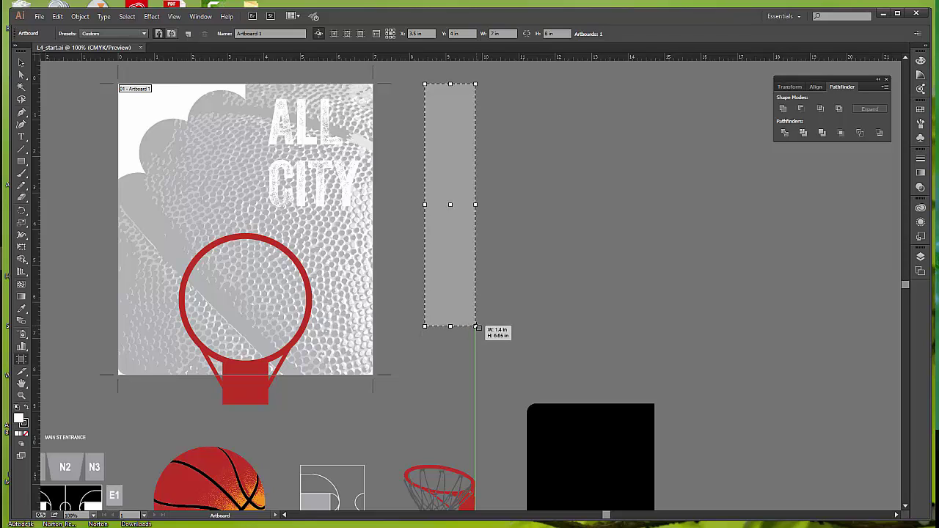
{"action": "left_click_drag", "start_coordinate": [478, 328], "coordinate": [558, 309]}
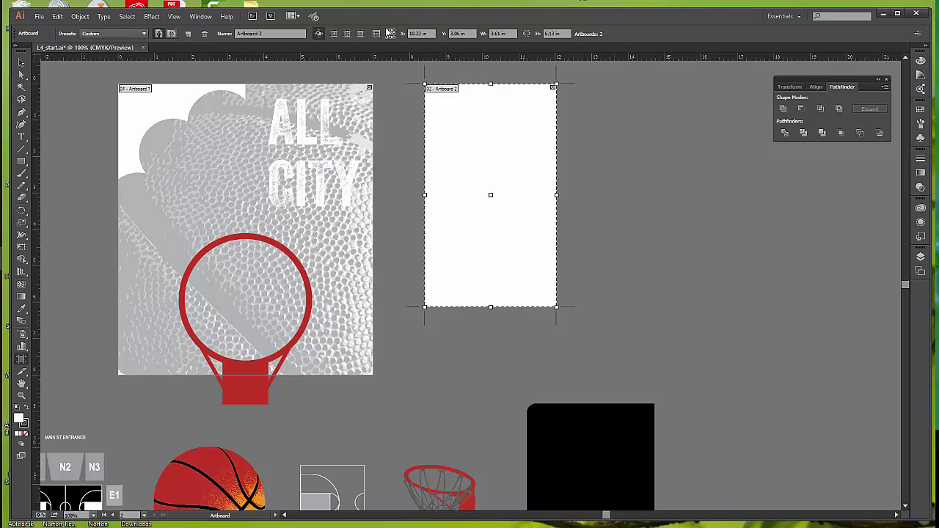
Step: Set Artboard 2's reference point to its upper-left corner and its size to 3.5 in wide by 6 in high
{"action": "left_click", "coordinate": [389, 32]}
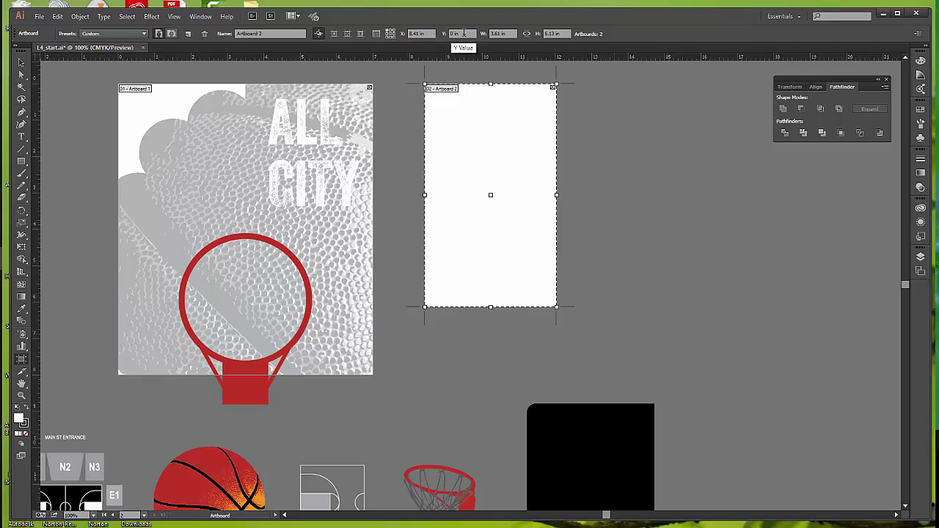
{"action": "left_click", "coordinate": [515, 33]}
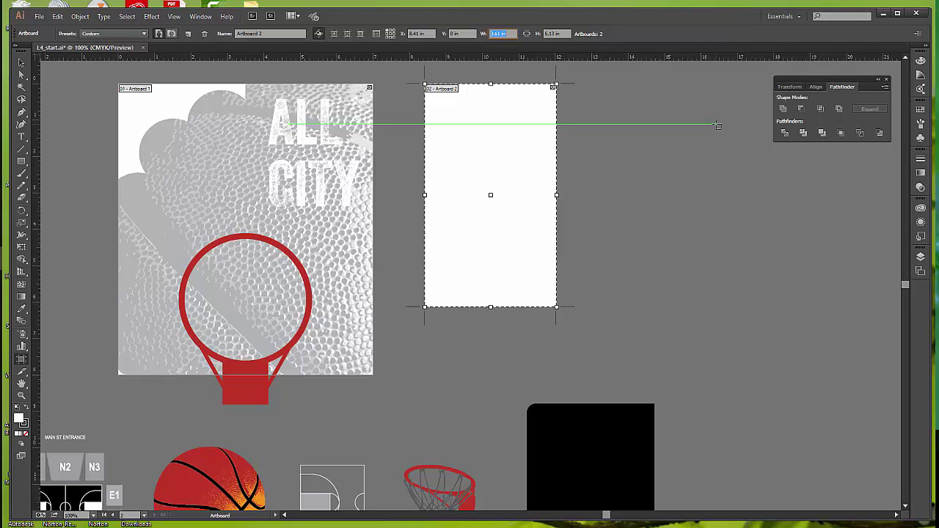
{"action": "type", "text": "3.5"}
{"action": "left_click", "coordinate": [560, 33]}
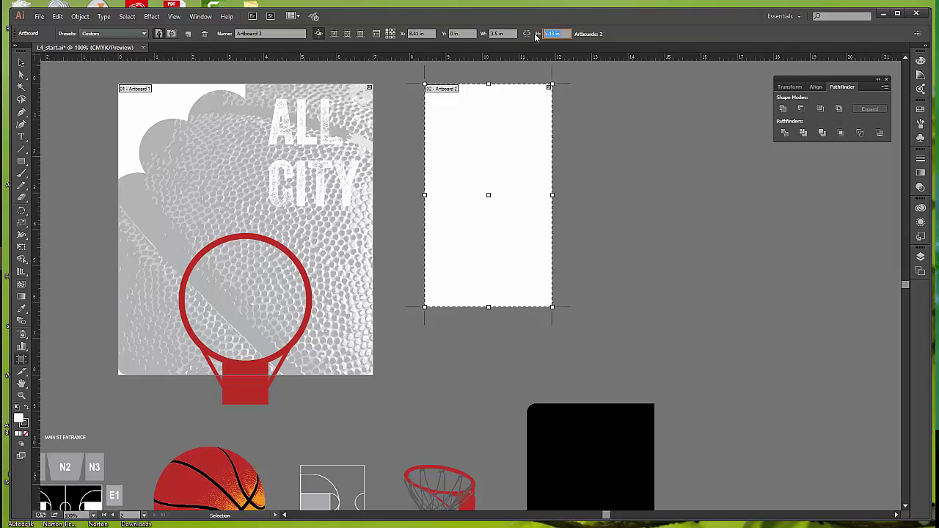
{"action": "type", "text": "6"}
{"action": "key", "text": "Return"}
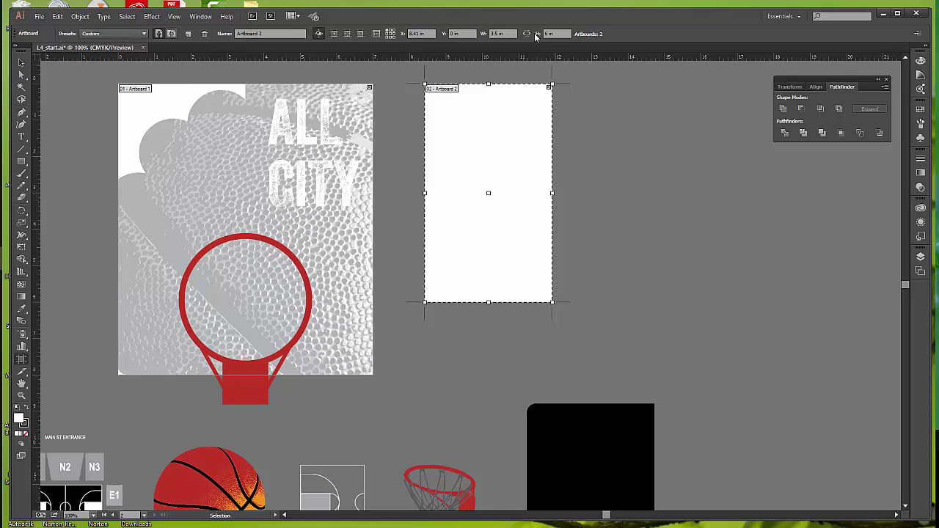
Step: Add a third artboard of 3.5 by 6 in to the right of Artboard 2, and close the floating Pathfinder panel
{"action": "left_click", "coordinate": [921, 270]}
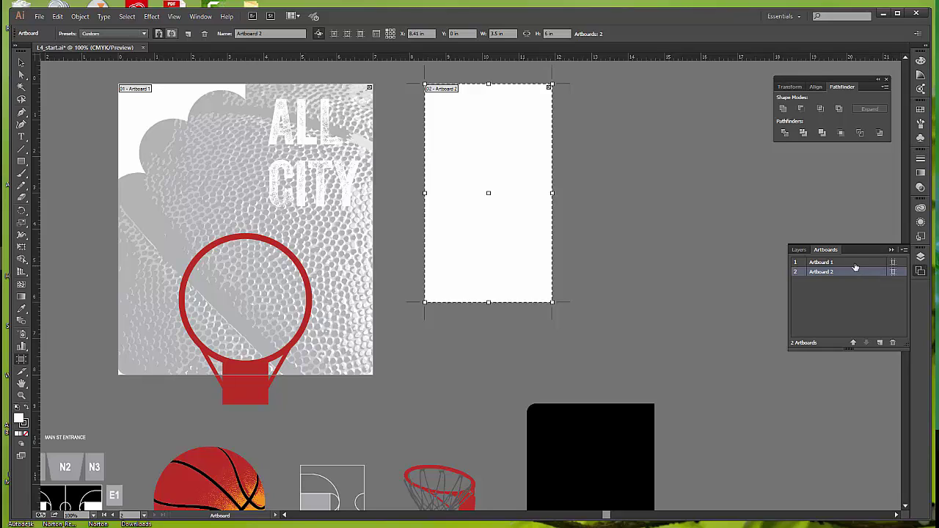
{"action": "left_click", "coordinate": [880, 343]}
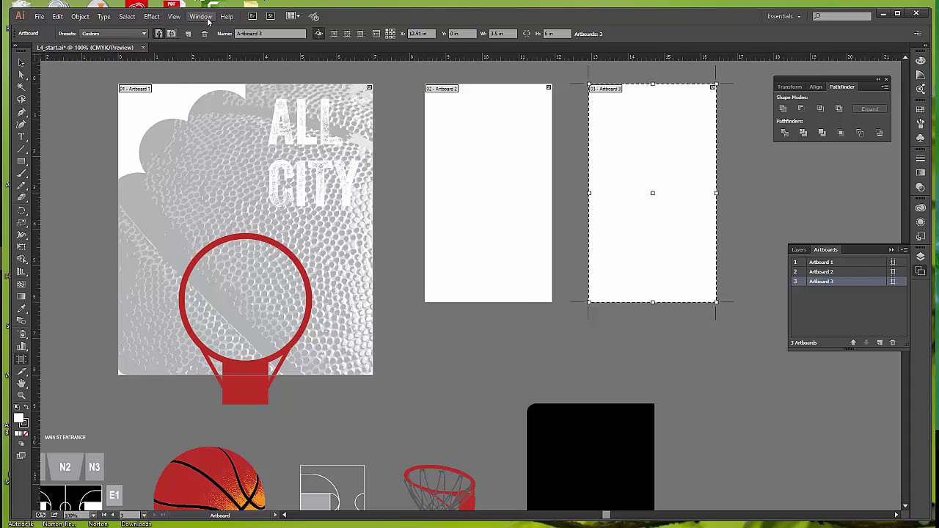
{"action": "left_click", "coordinate": [174, 16]}
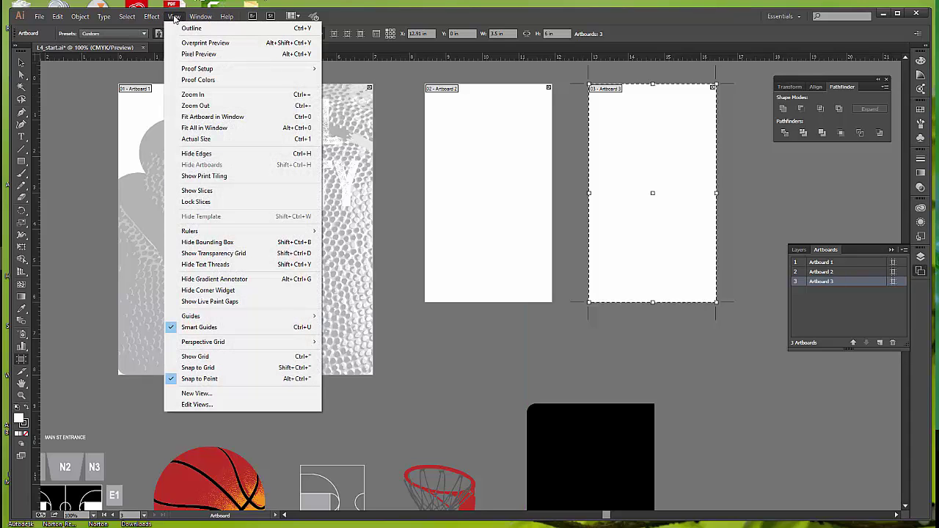
{"action": "left_click", "coordinate": [204, 127]}
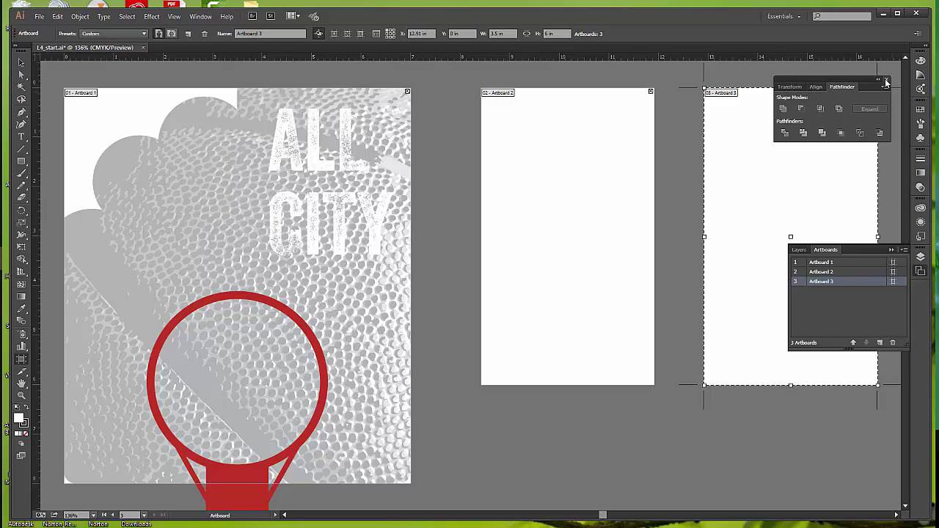
{"action": "left_click", "coordinate": [886, 81]}
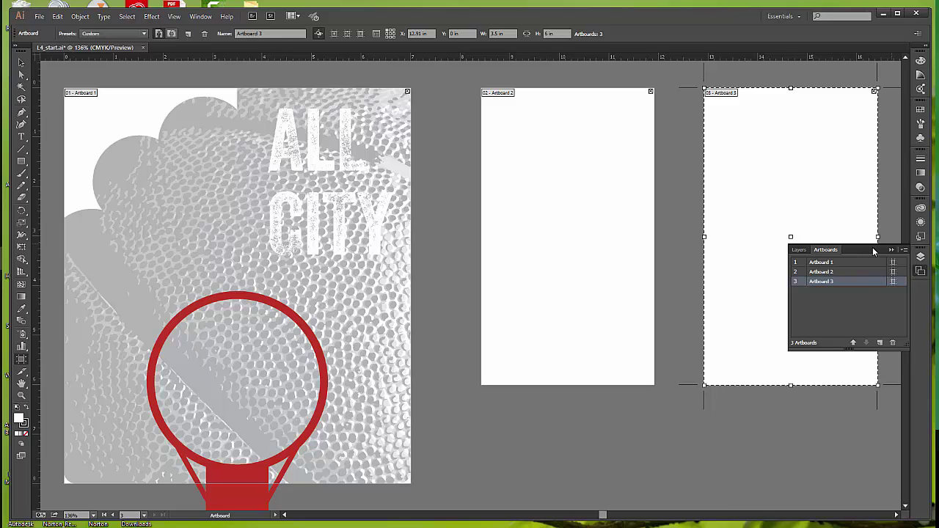
Step: Move Artboard 3 to the left of Artboard 1 with top edges aligned, and extend its lower edge to a height of 8 in
{"action": "key", "text": "ctrl+minus"}
{"action": "key", "text": "ctrl+minus"}
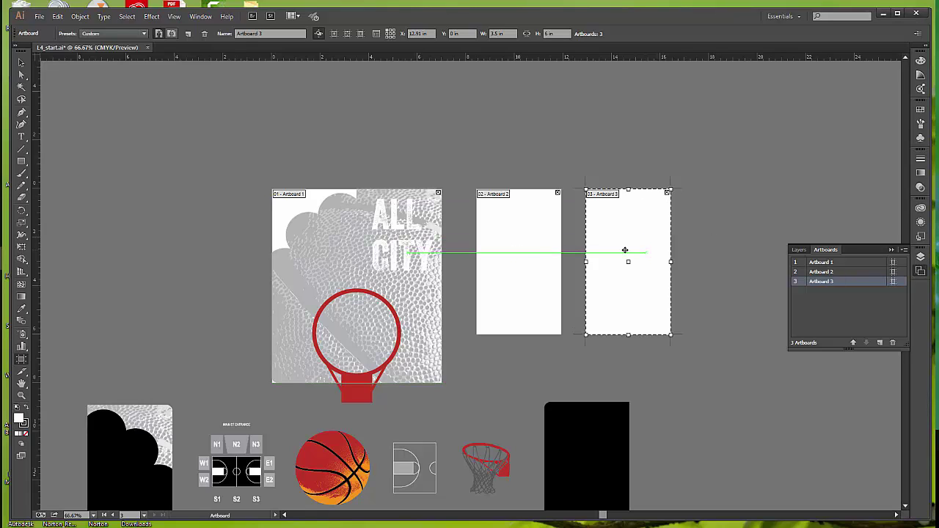
{"action": "left_click_drag", "start_coordinate": [635, 245], "coordinate": [217, 245]}
{"action": "left_click_drag", "start_coordinate": [213, 245], "coordinate": [189, 185]}
{"action": "left_click", "coordinate": [222, 188]}
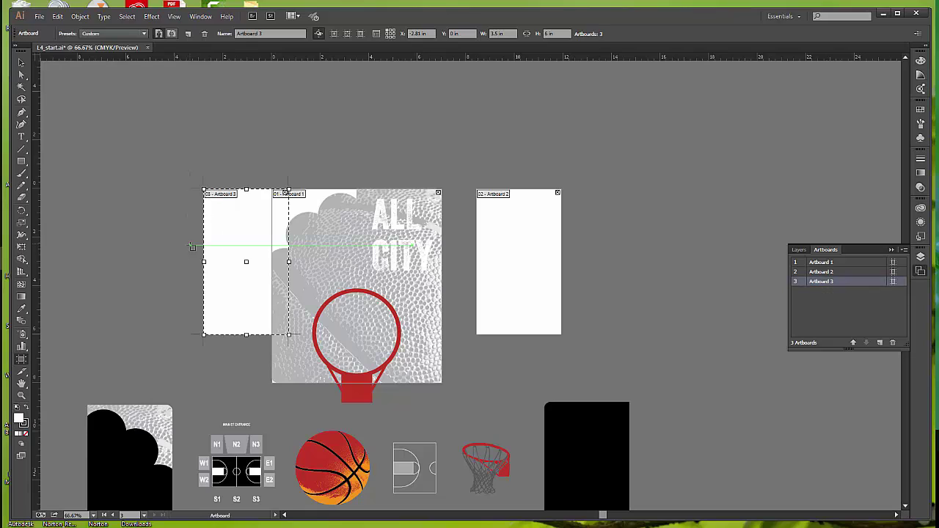
{"action": "left_click", "coordinate": [232, 245]}
{"action": "left_click_drag", "start_coordinate": [231, 246], "coordinate": [195, 246]}
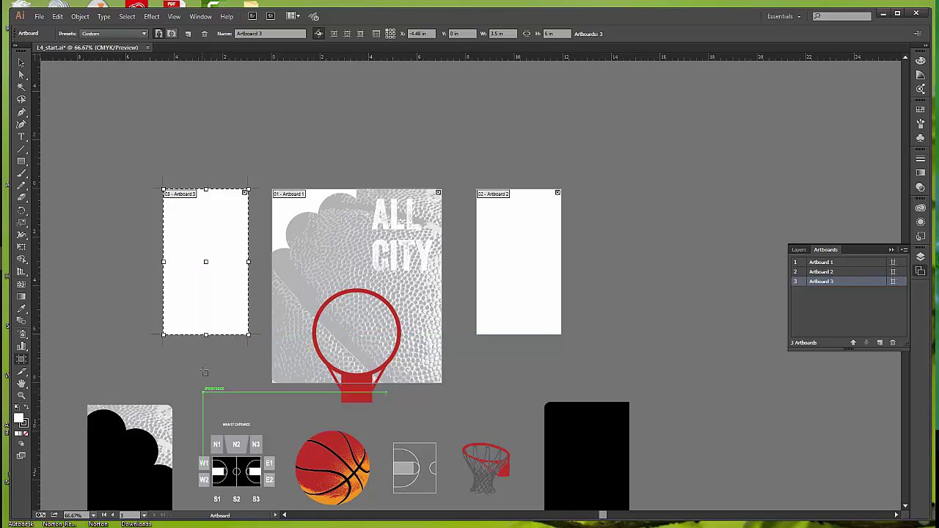
{"action": "left_click_drag", "start_coordinate": [206, 334], "coordinate": [206, 384]}
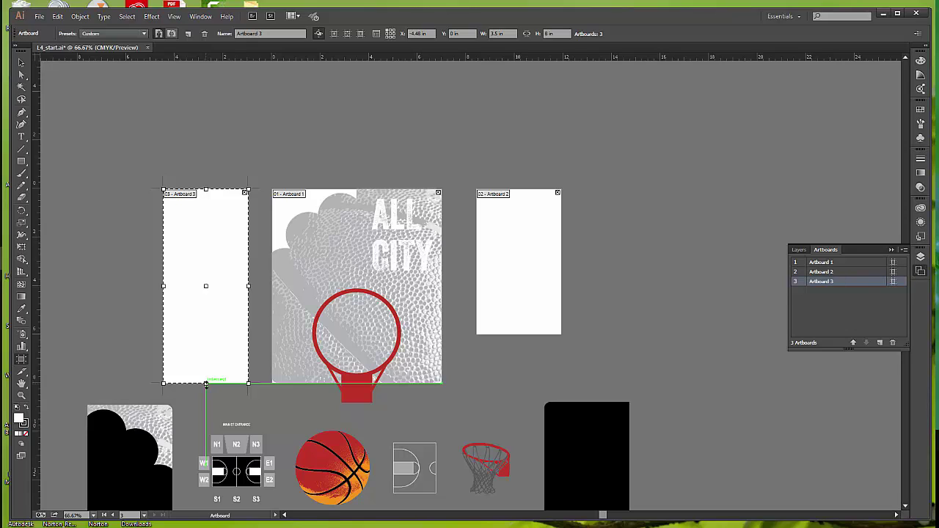
Step: Set Artboard 2's height to 8 in and its reference point to the centre
{"action": "left_click", "coordinate": [533, 274]}
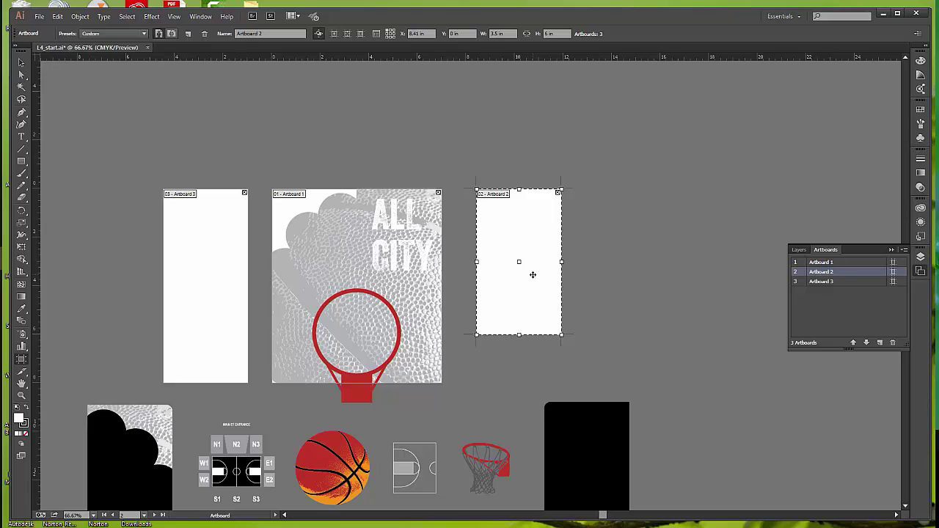
{"action": "left_click", "coordinate": [559, 33]}
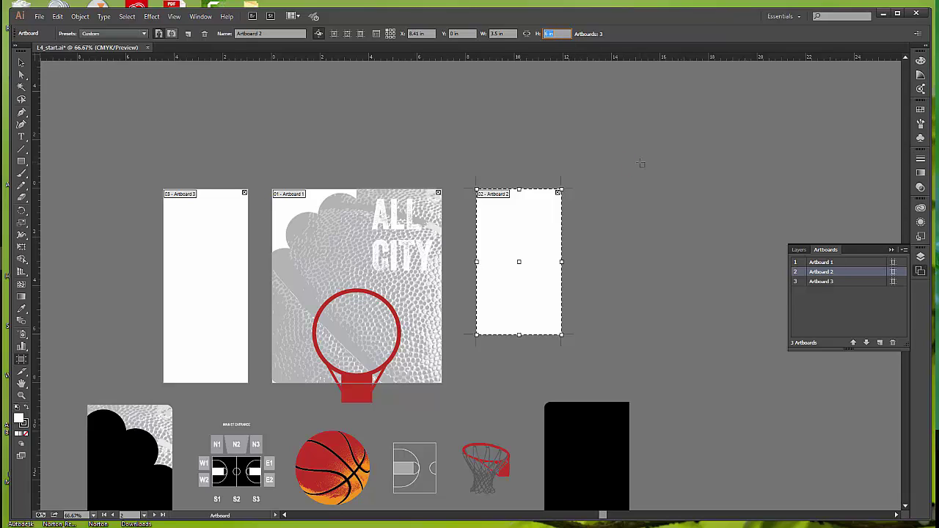
{"action": "type", "text": "8"}
{"action": "key", "text": "Return"}
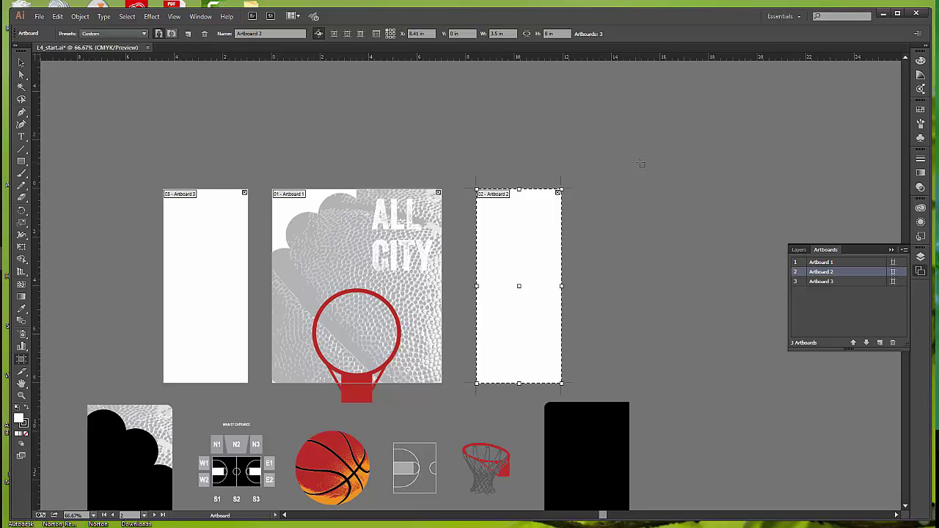
{"action": "left_click", "coordinate": [390, 34]}
{"action": "left_click", "coordinate": [145, 33]}
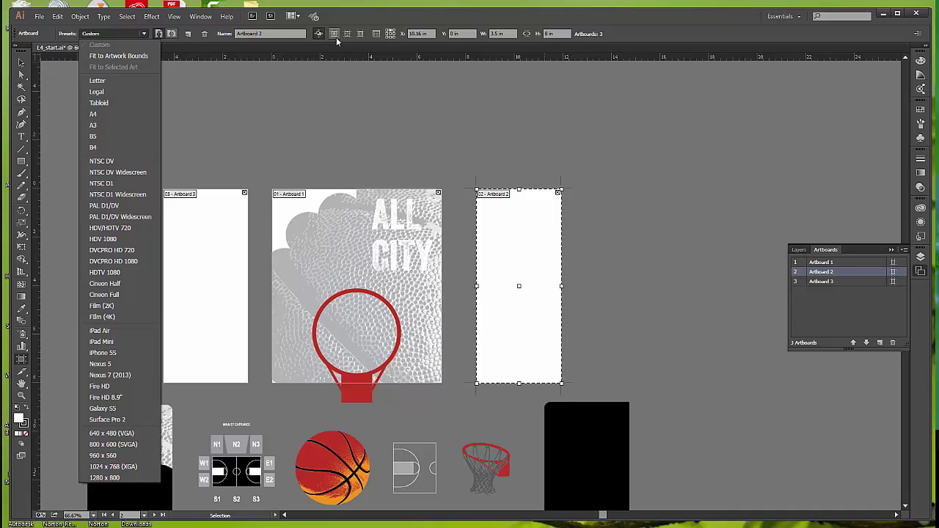
{"action": "left_click", "coordinate": [23, 64]}
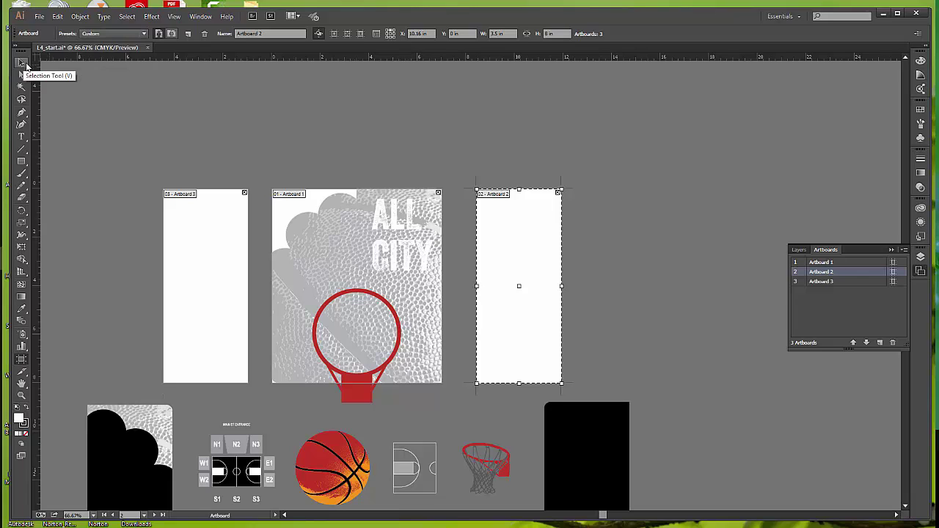
{"action": "left_click", "coordinate": [23, 65]}
Step: Rename Artboard 1, the one holding the ALL CITY artwork, as Inside
{"action": "left_click", "coordinate": [174, 17]}
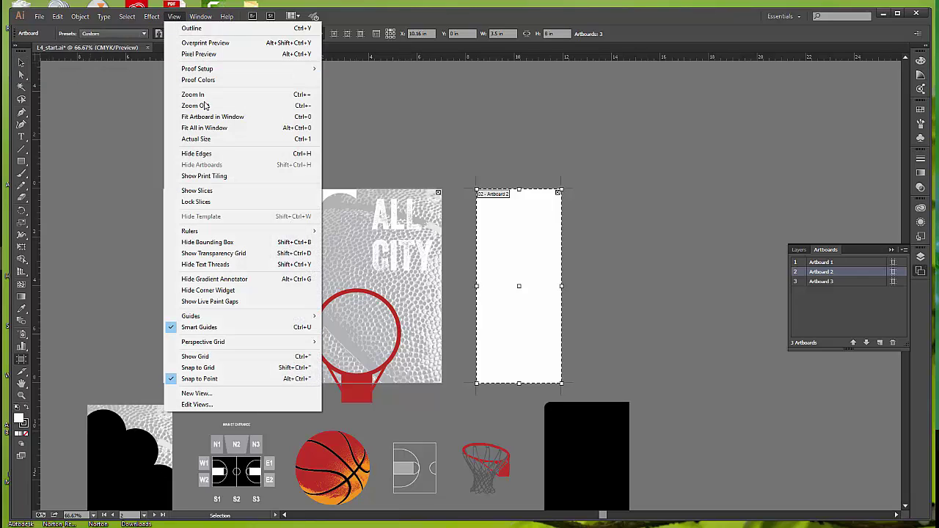
{"action": "left_click", "coordinate": [207, 129]}
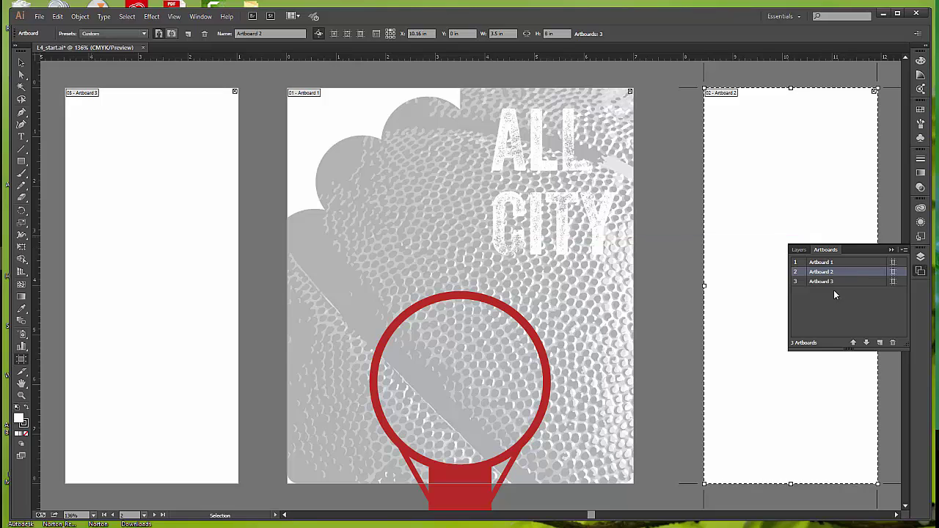
{"action": "double_click", "coordinate": [836, 264]}
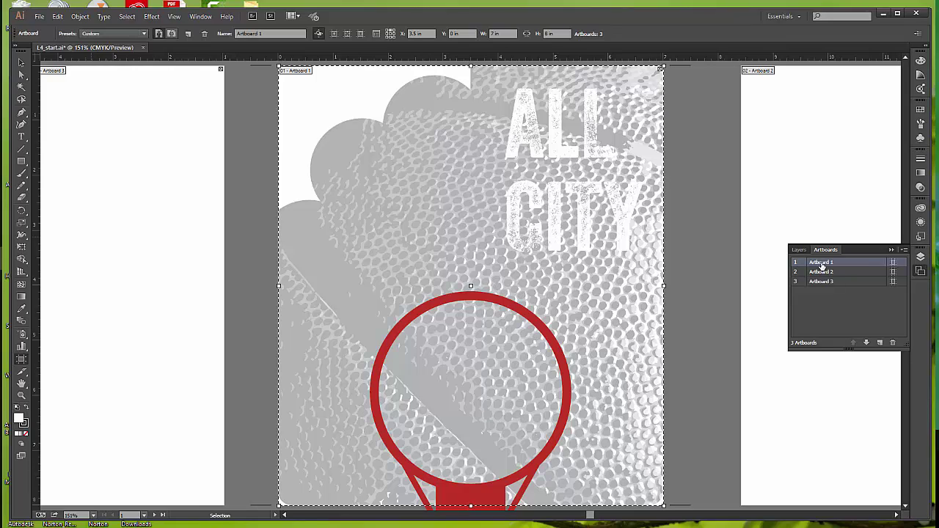
{"action": "double_click", "coordinate": [822, 263]}
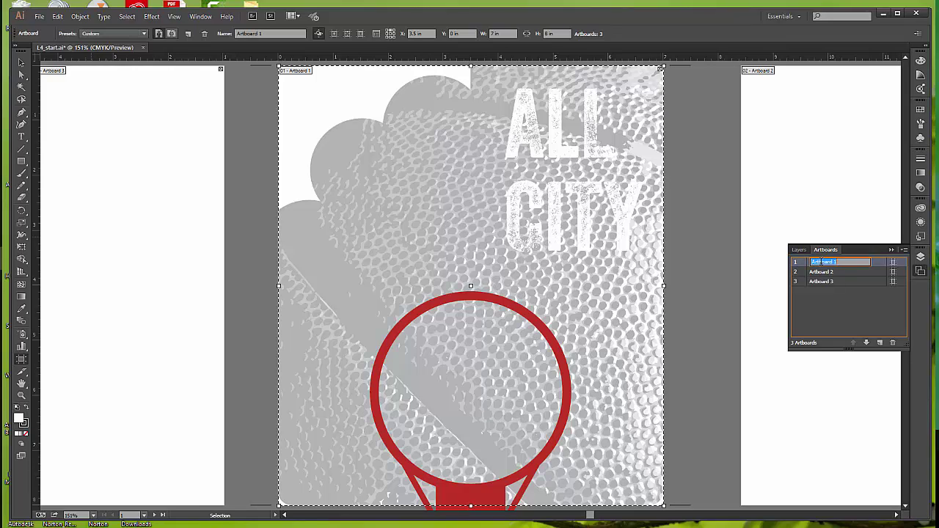
{"action": "type", "text": "Inside"}
{"action": "key", "text": "Return"}
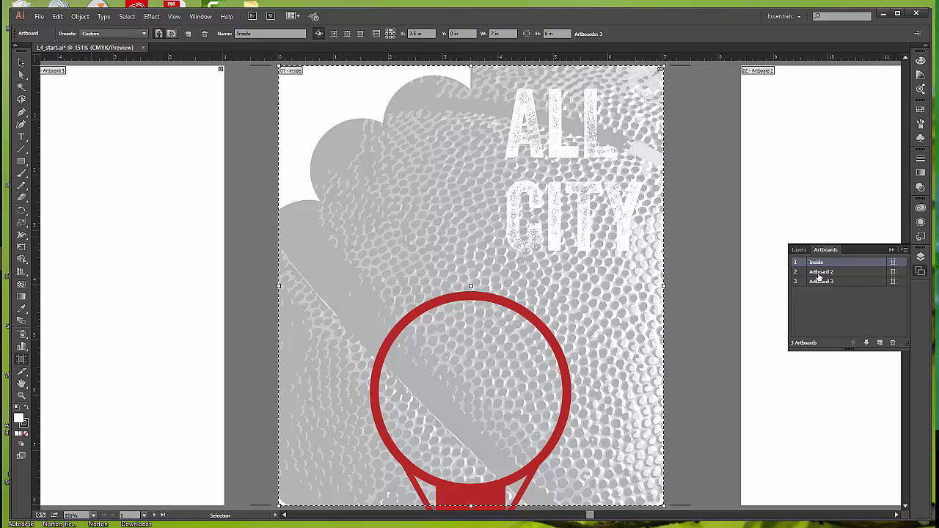
Step: Rename Artboard 2 as Back and Artboard 3 as Front
{"action": "double_click", "coordinate": [815, 273]}
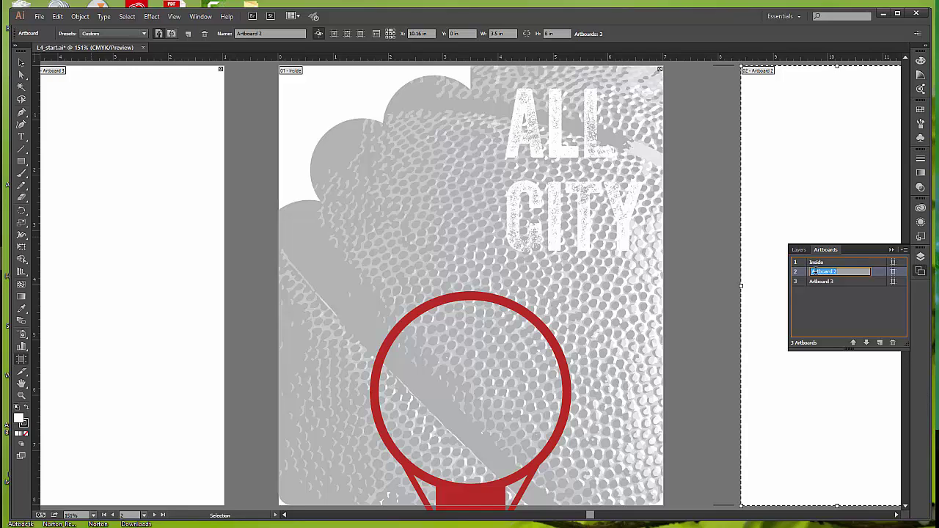
{"action": "type", "text": "Back"}
{"action": "key", "text": "Return"}
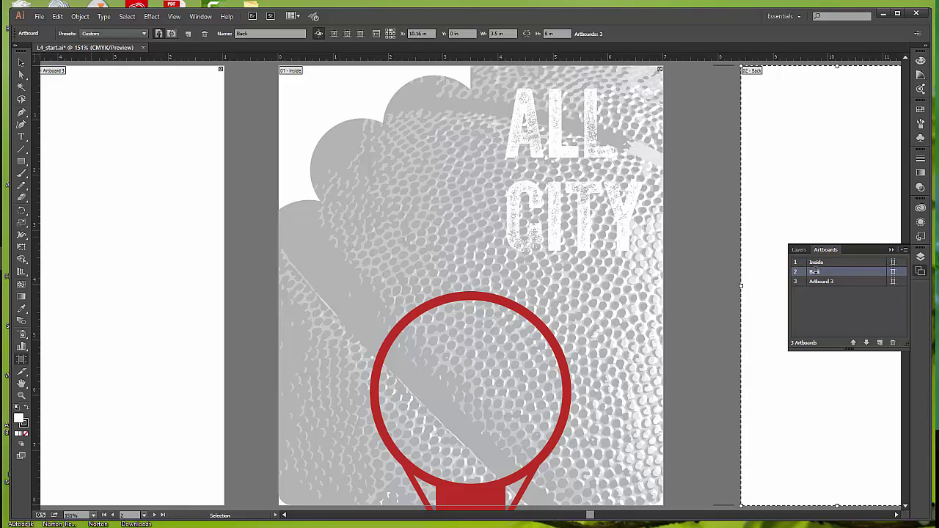
{"action": "double_click", "coordinate": [820, 282]}
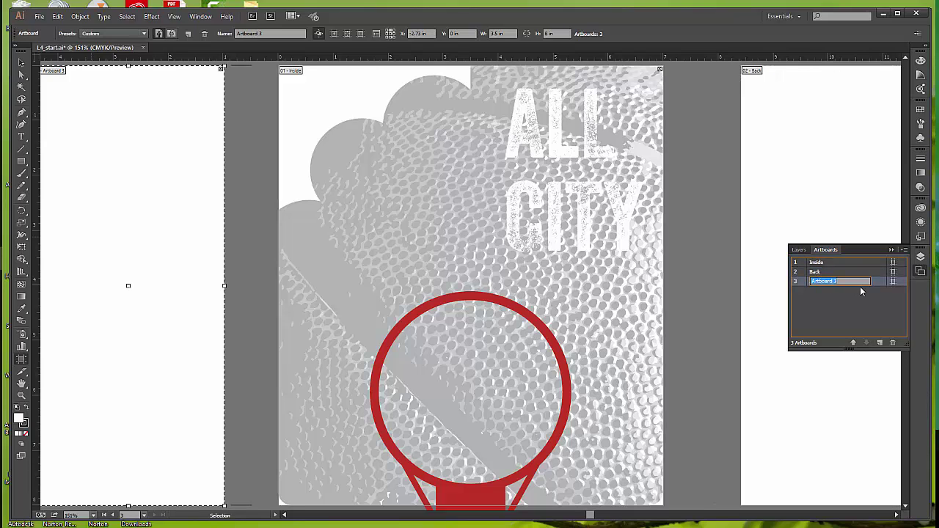
{"action": "type", "text": "Front"}
{"action": "key", "text": "Return"}
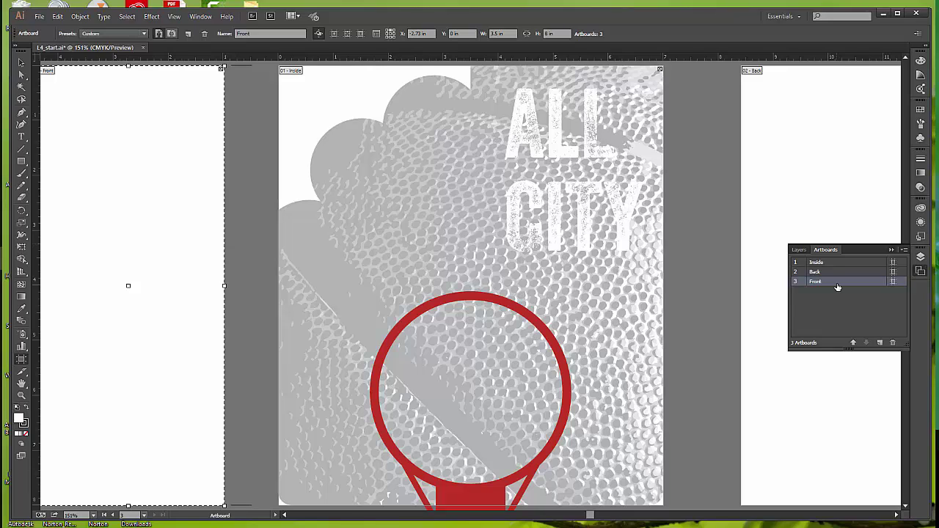
Step: Move the Front artboard to first place in the artboard order, ahead of Inside and Back
{"action": "left_click", "coordinate": [798, 266]}
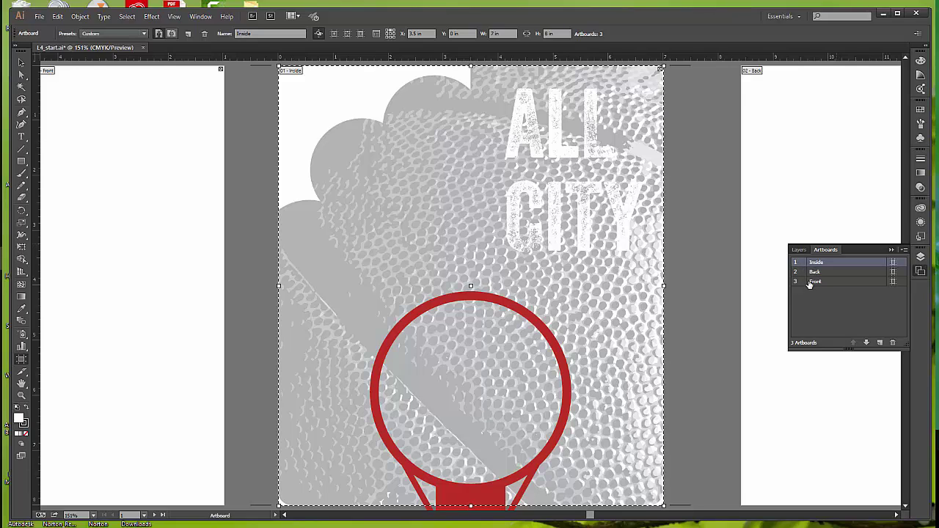
{"action": "left_click", "coordinate": [796, 282]}
{"action": "double_click", "coordinate": [796, 282]}
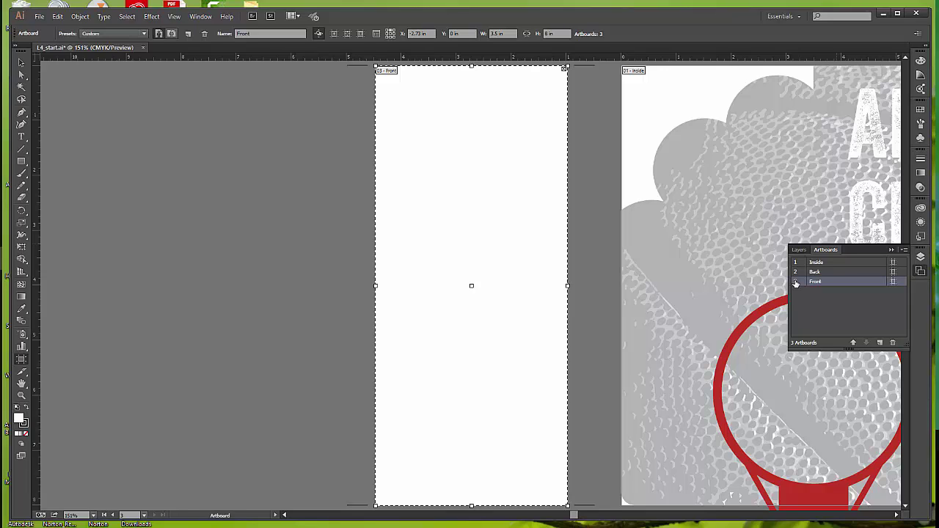
{"action": "double_click", "coordinate": [796, 263]}
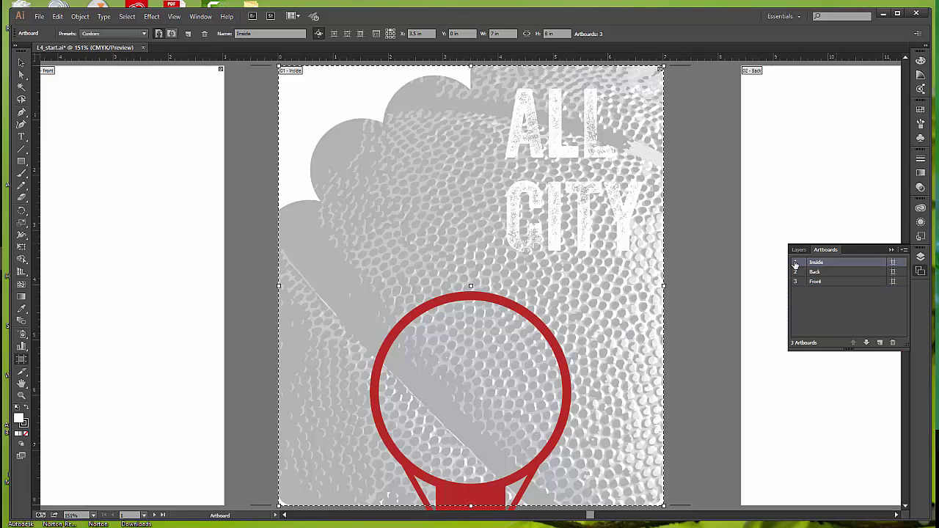
{"action": "left_click", "coordinate": [832, 284]}
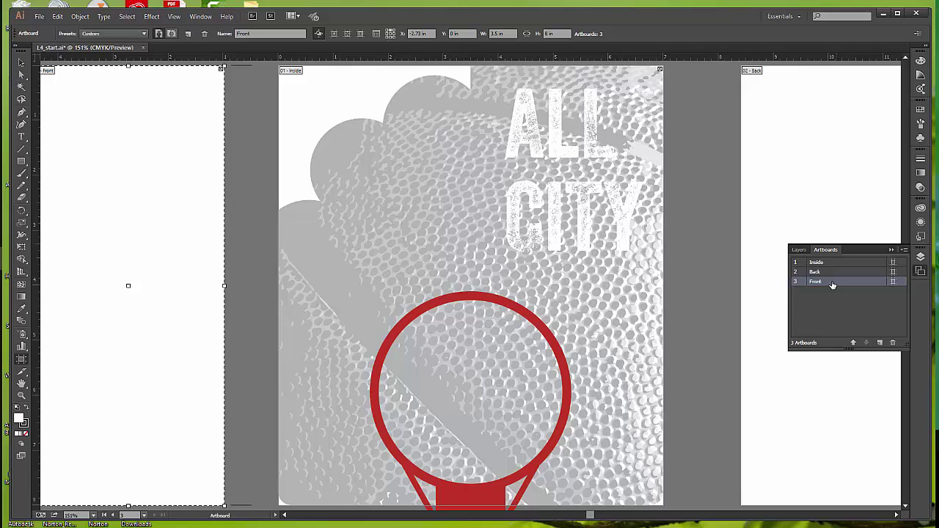
{"action": "left_click_drag", "start_coordinate": [832, 284], "coordinate": [833, 258]}
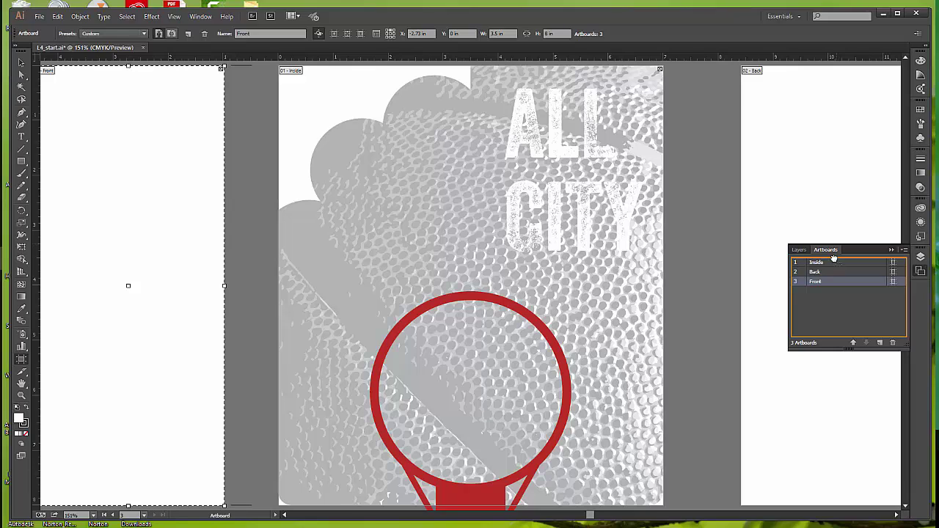
{"action": "left_click_drag", "start_coordinate": [833, 259], "coordinate": [834, 258]}
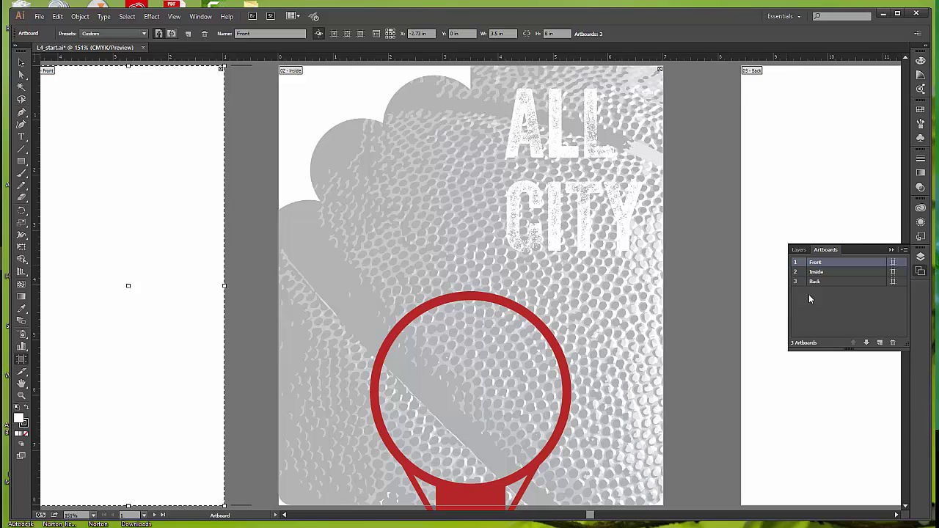
Step: Bring the Front artboard into view and step forward through the Inside and Back artboards
{"action": "double_click", "coordinate": [836, 269]}
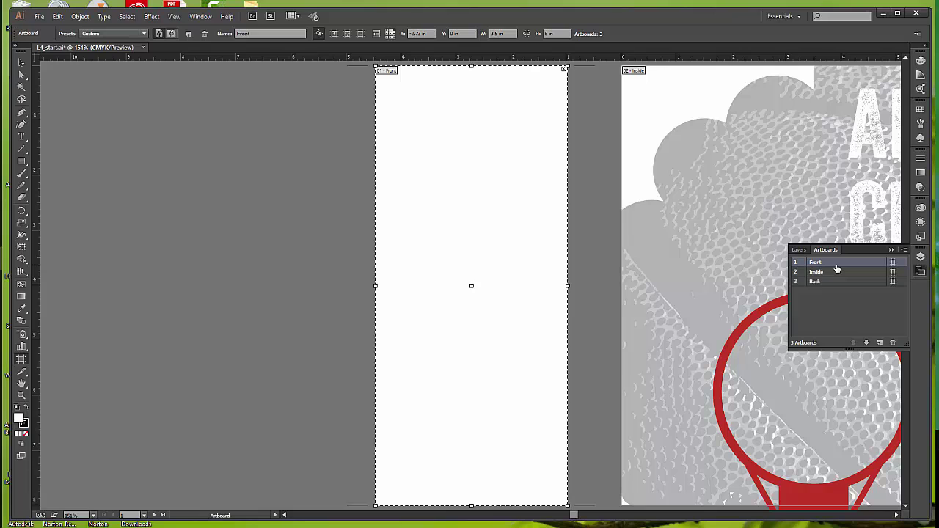
{"action": "left_click", "coordinate": [144, 516]}
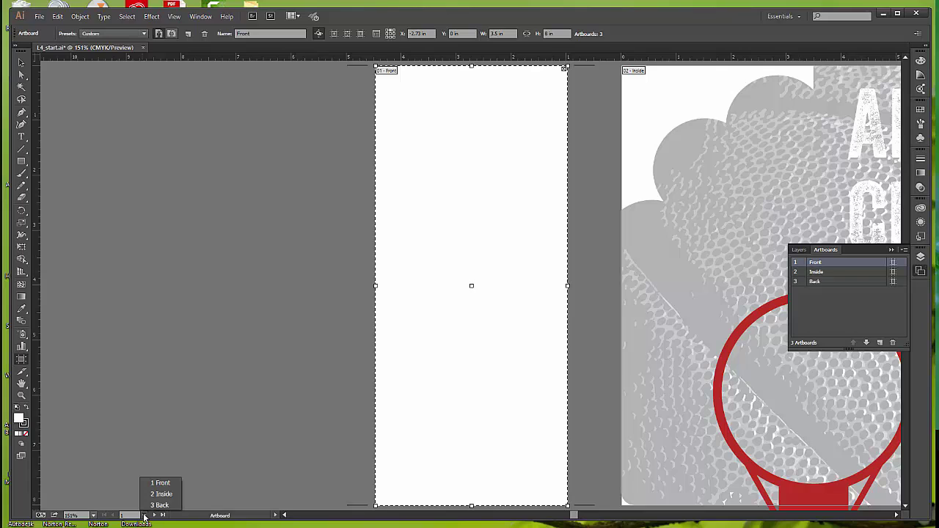
{"action": "left_click", "coordinate": [154, 516]}
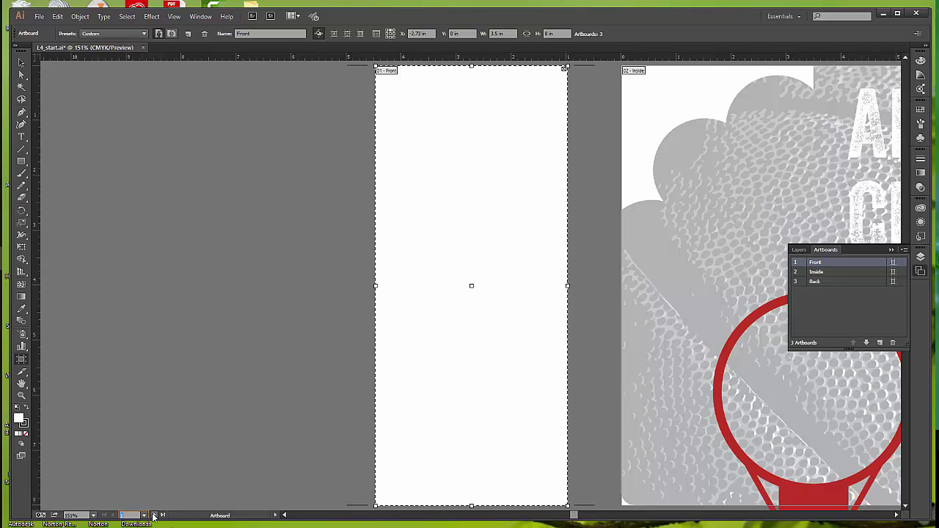
{"action": "left_click", "coordinate": [153, 516]}
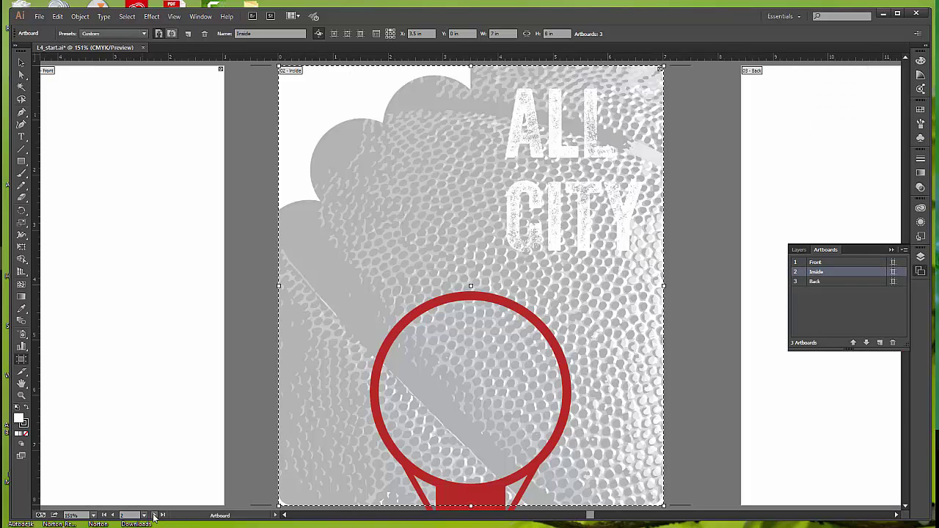
{"action": "left_click", "coordinate": [153, 516]}
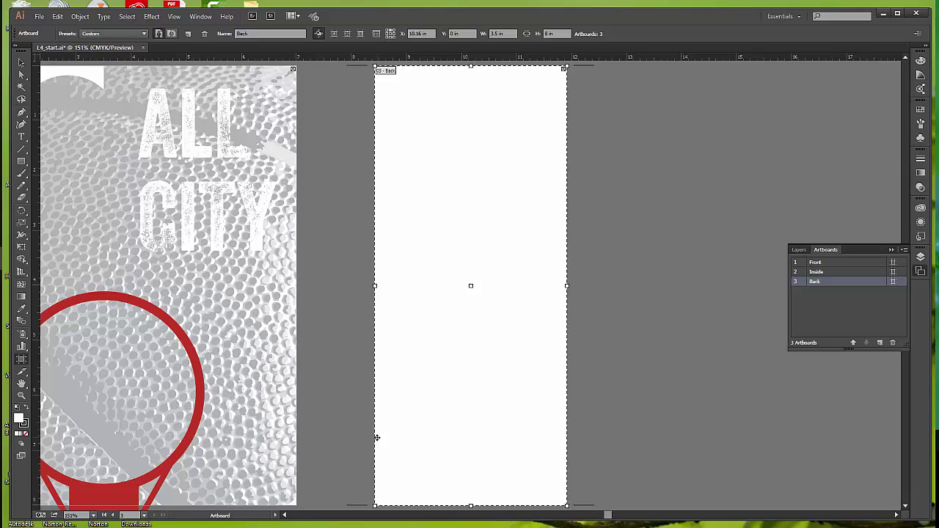
Step: Save the document as an Adobe Illustrator file named Ticket_jh in the Lesson04 folder
{"action": "left_click", "coordinate": [37, 17]}
{"action": "left_click", "coordinate": [62, 110]}
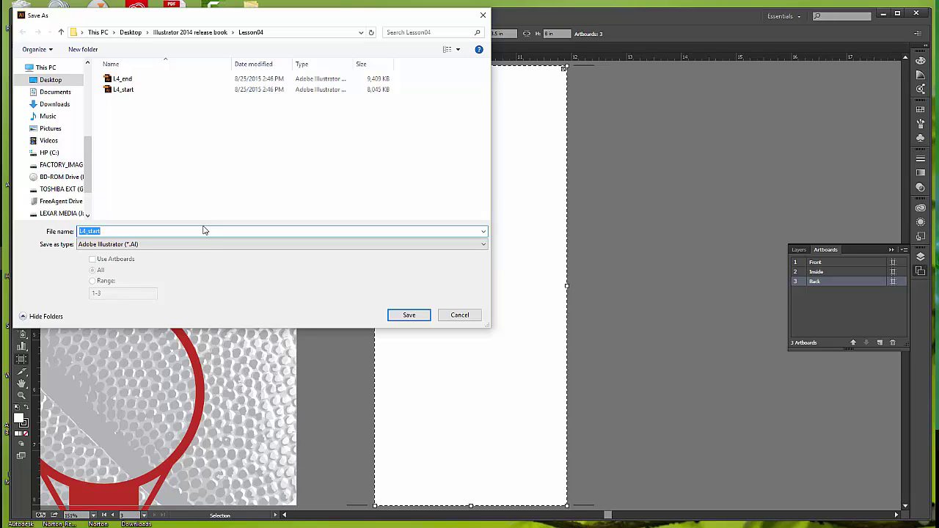
{"action": "type", "text": "Ticket_jh"}
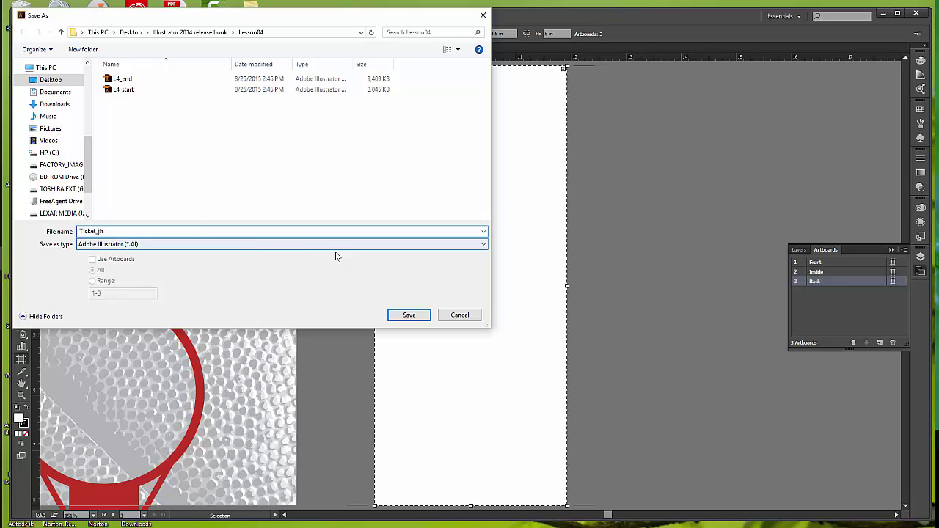
{"action": "left_click", "coordinate": [409, 316]}
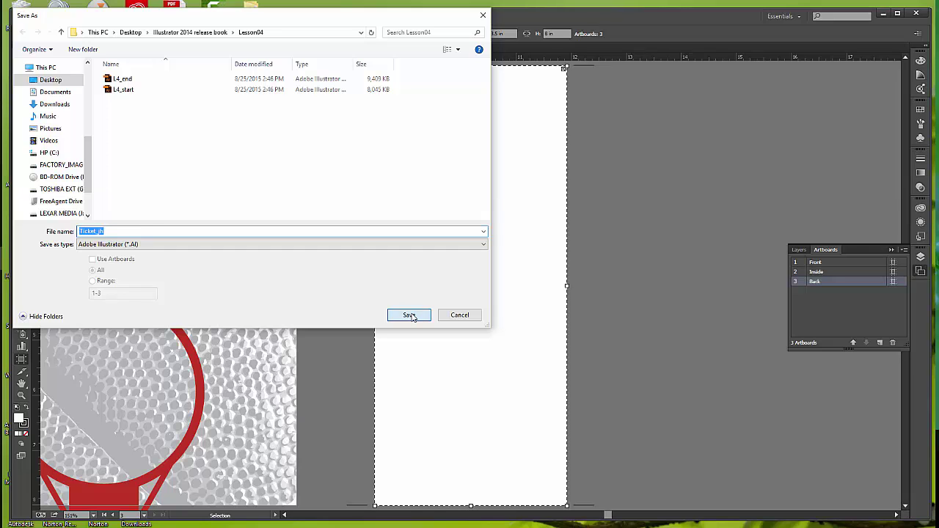